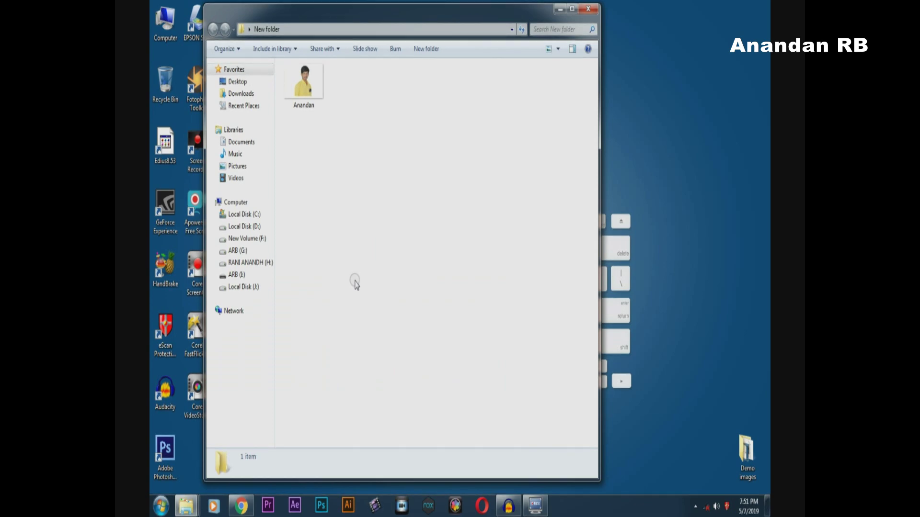
Step: Open the removable drive I: from the Computer overview to check its contents
left_click(226, 203)
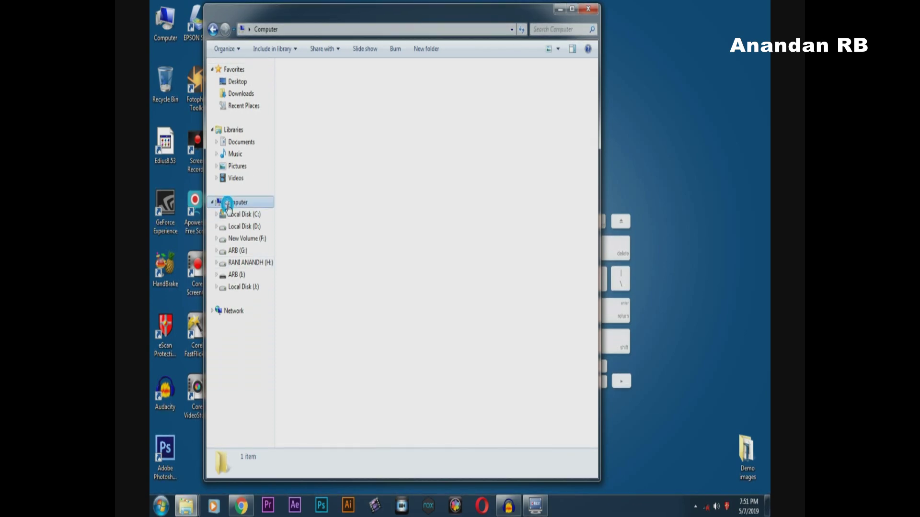
left_click(424, 204)
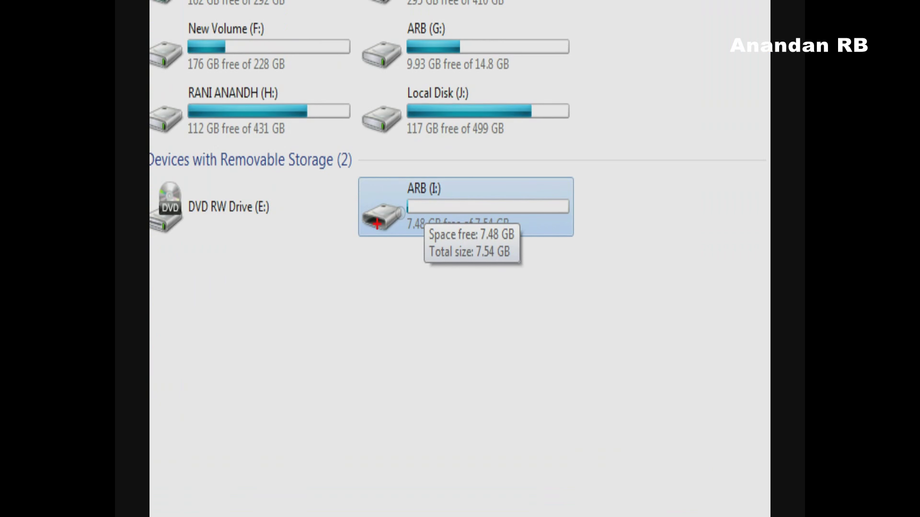
left_click_drag(358, 190, 404, 241)
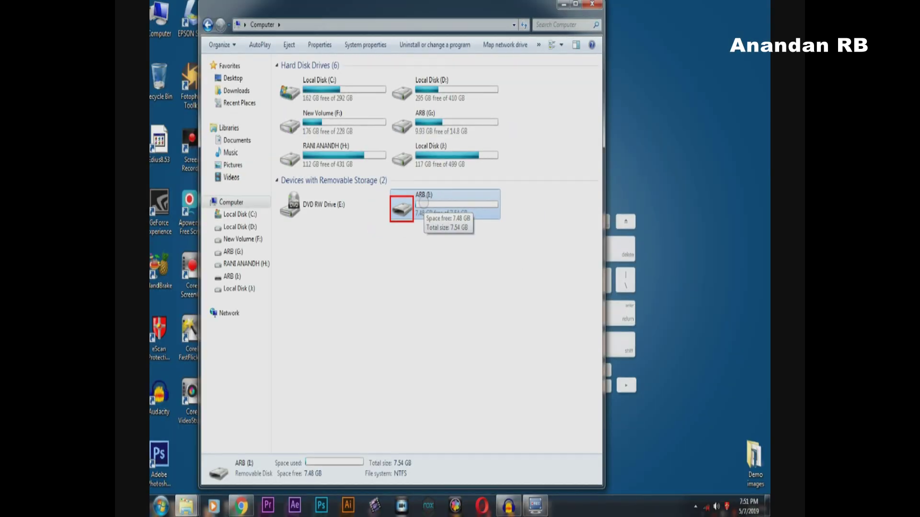
key("Escape")
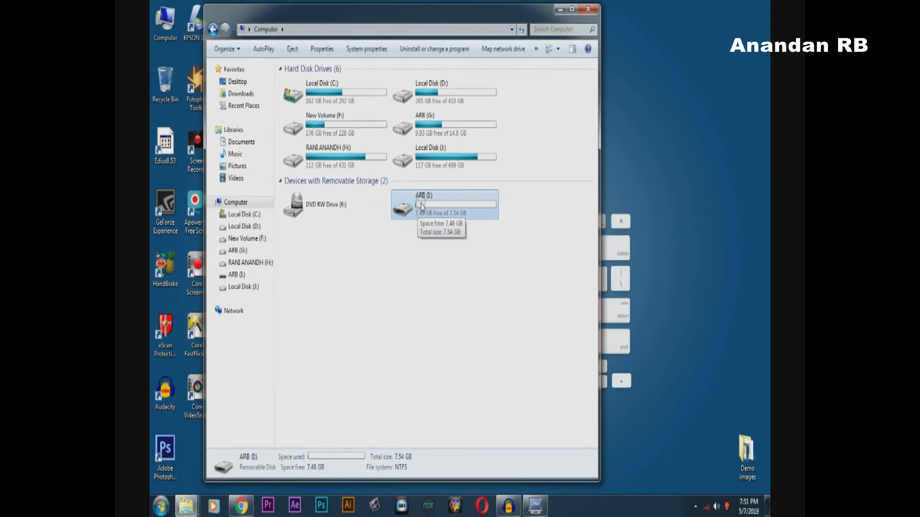
right_click(421, 203)
left_click(439, 211)
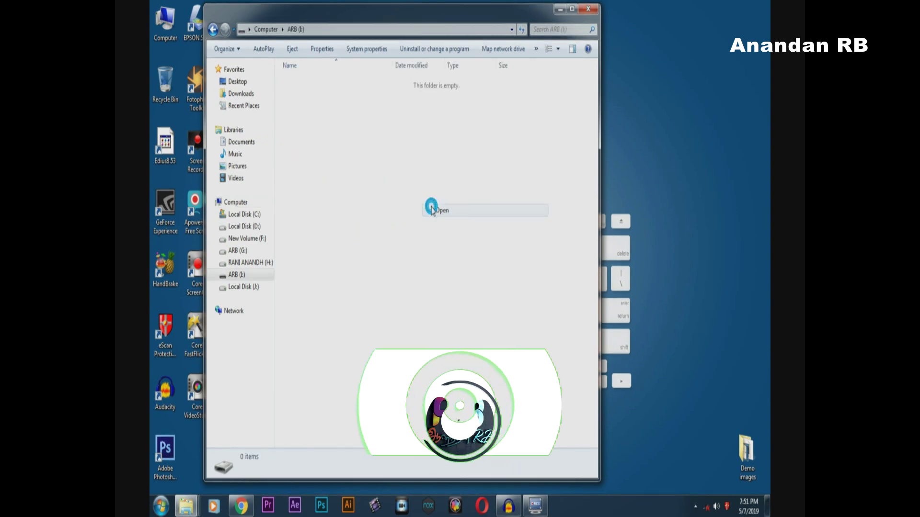
Step: Go back to the Computer overview, look at the removable drive I: again and close the window
left_click(216, 28)
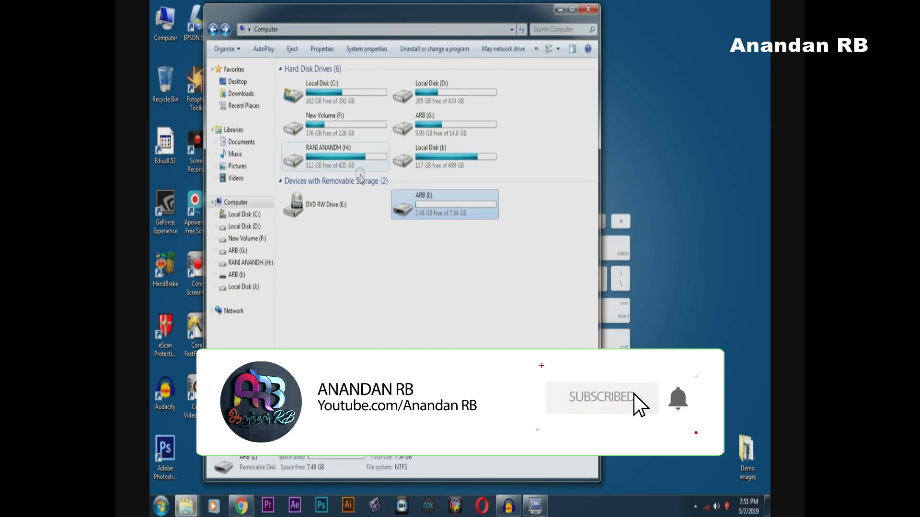
left_click(417, 248)
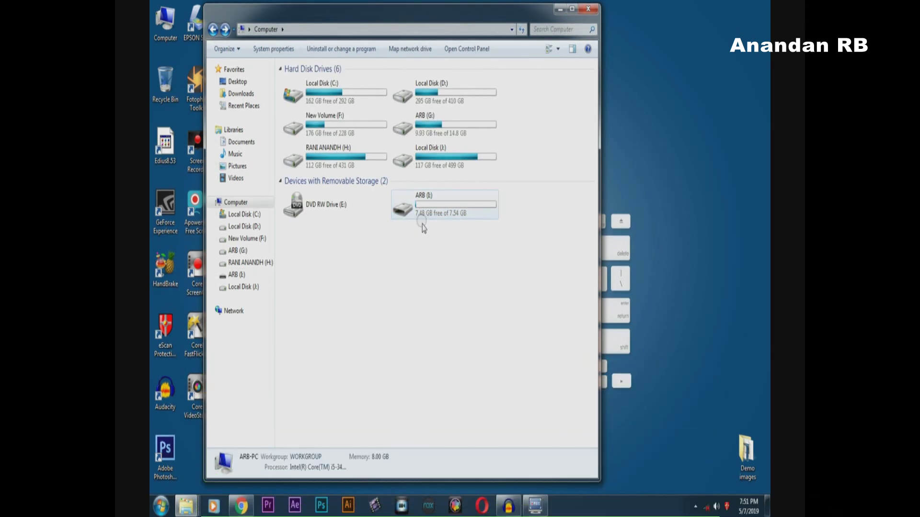
left_click(417, 212)
left_click(443, 271)
left_click(588, 9)
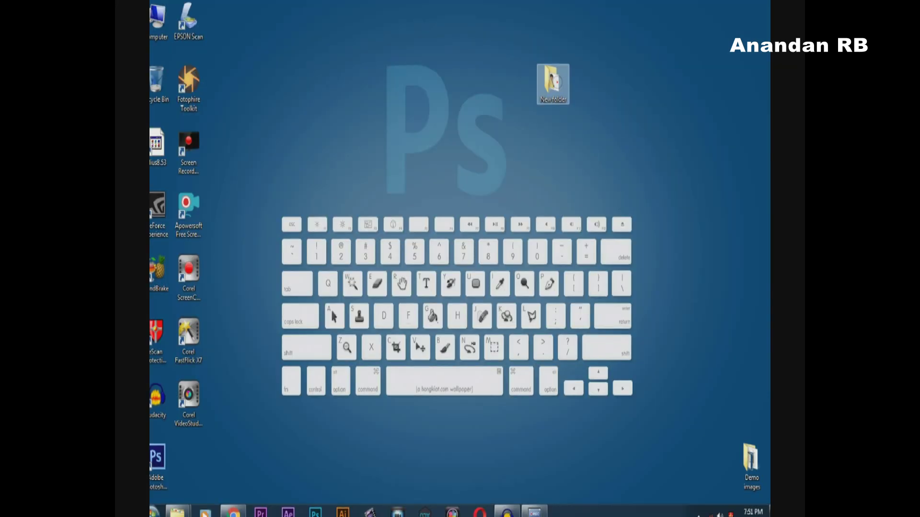
Step: Open the portrait picture from New folder on the desktop in Paint
double_click(554, 82)
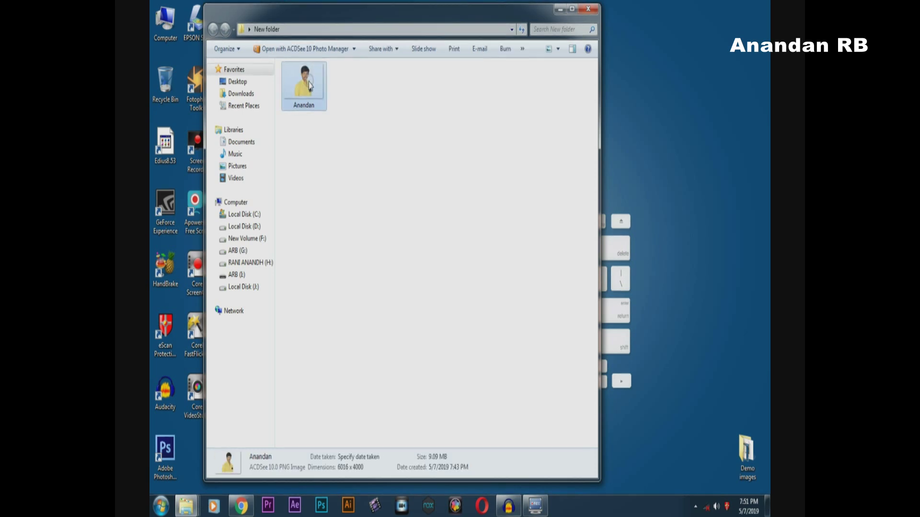
right_click(309, 86)
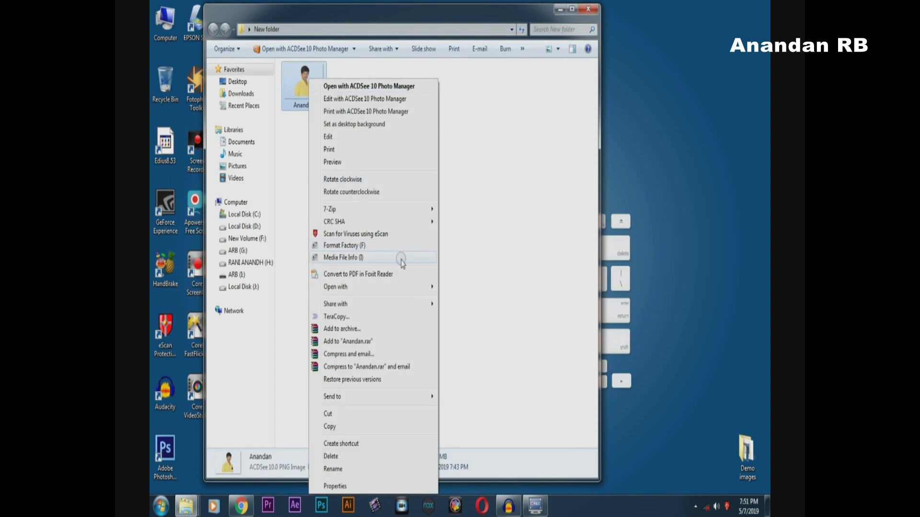
mouse_move(391, 288)
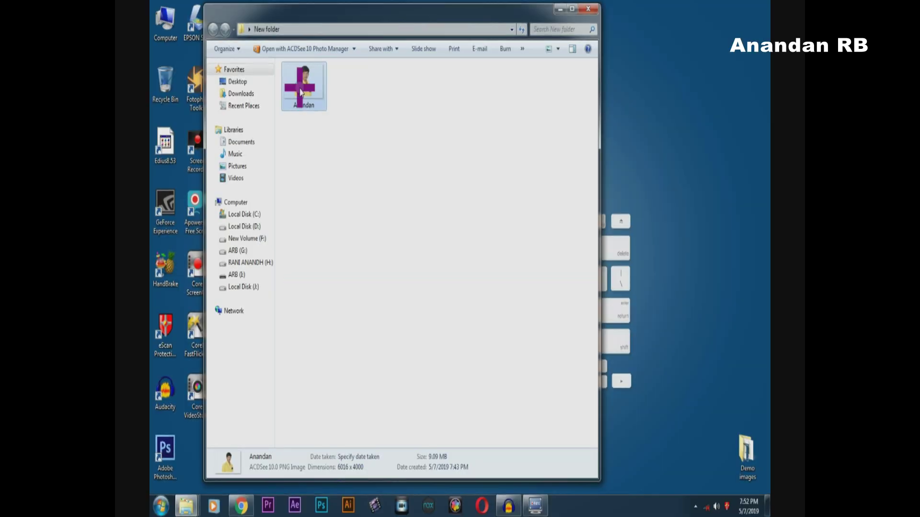
right_click(301, 80)
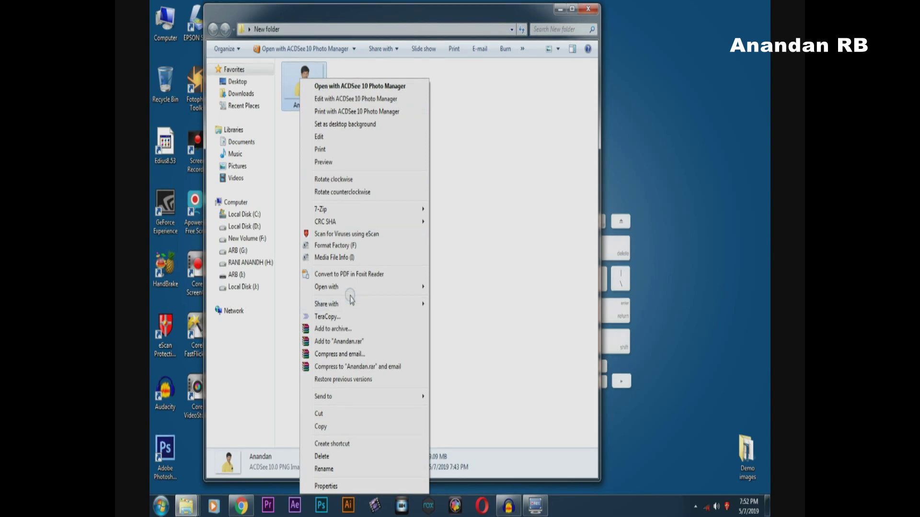
mouse_move(397, 288)
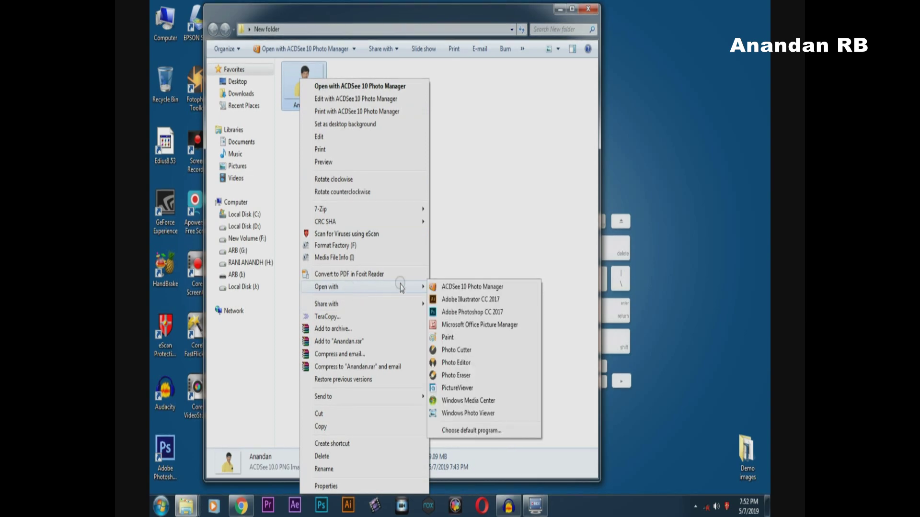
left_click(450, 339)
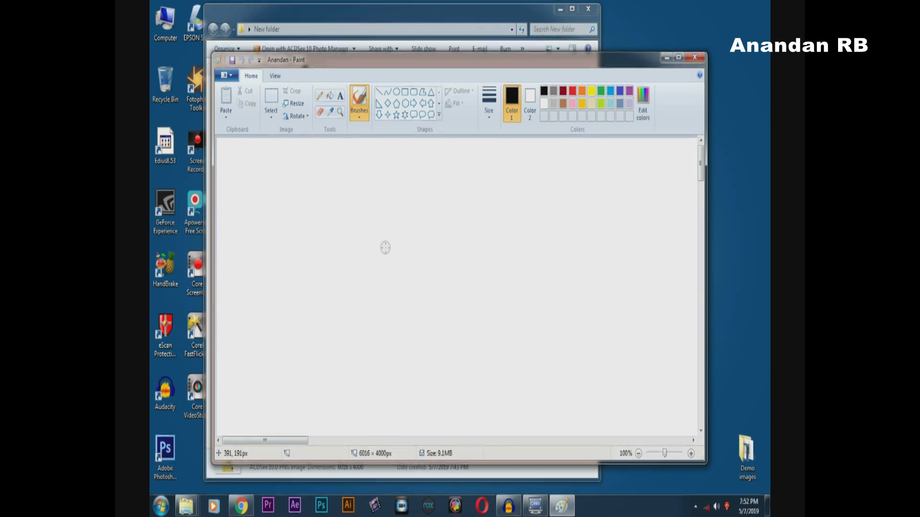
Step: Select the entire picture and crop it to that selection
left_click(638, 455)
left_click(638, 454)
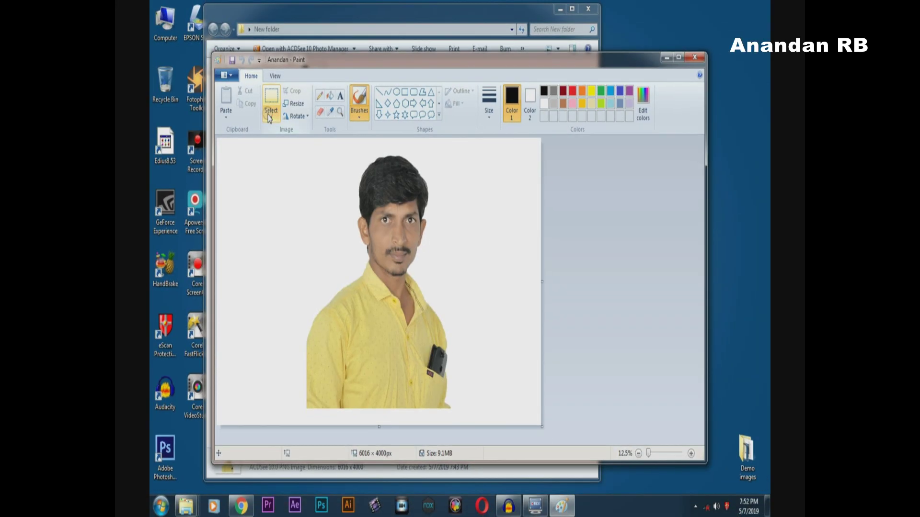
left_click(268, 117)
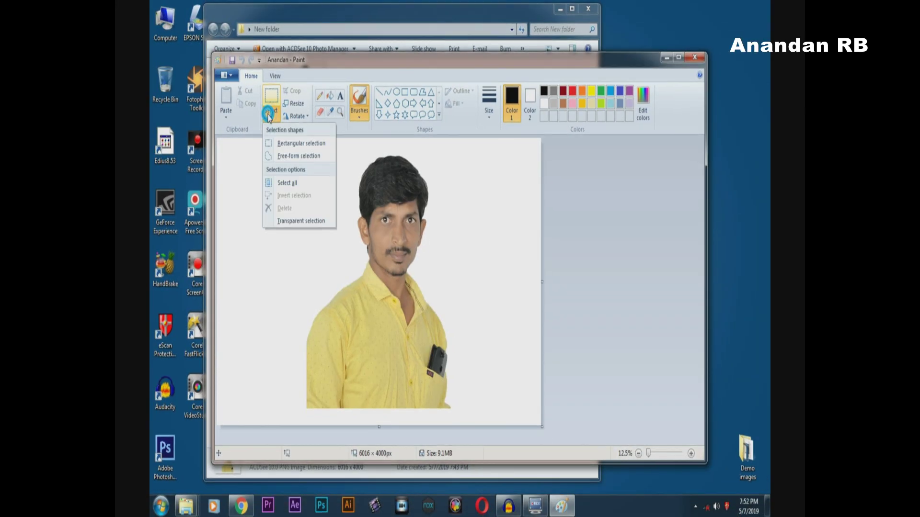
left_click(293, 183)
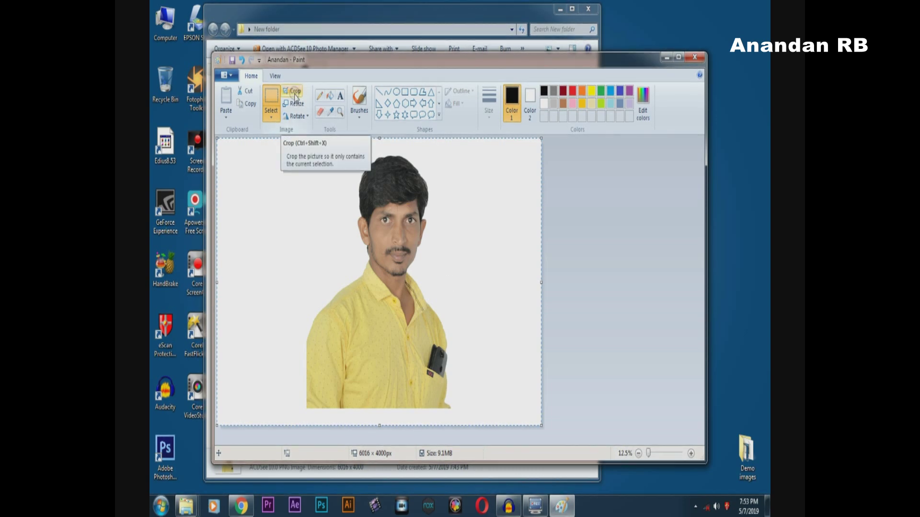
left_click(295, 95)
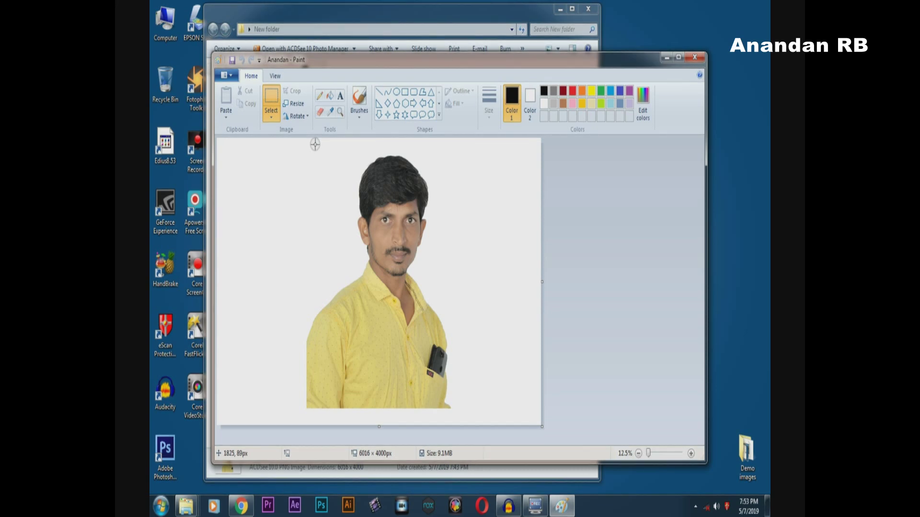
Step: Crop the portrait to a rectangle around the head and shoulders, about 2497 × 2833 px
left_click_drag(315, 145, 448, 348)
left_click(448, 348)
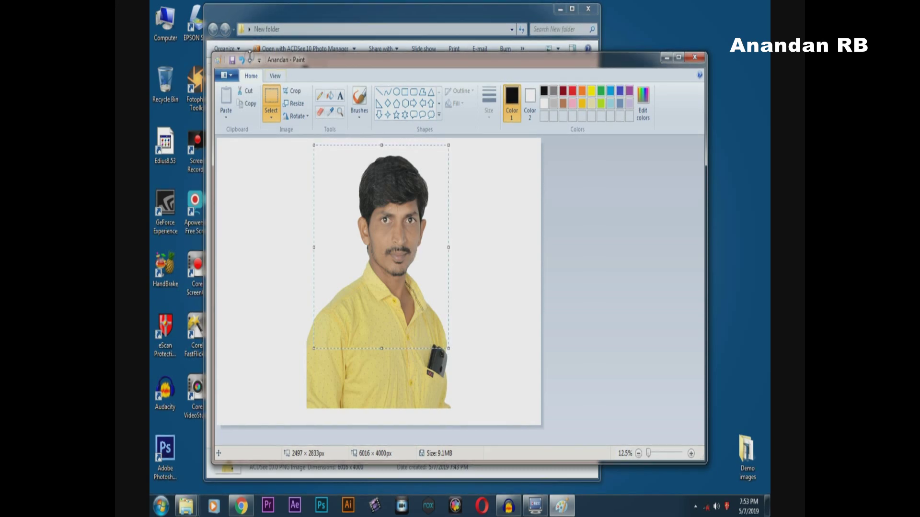
left_click(295, 92)
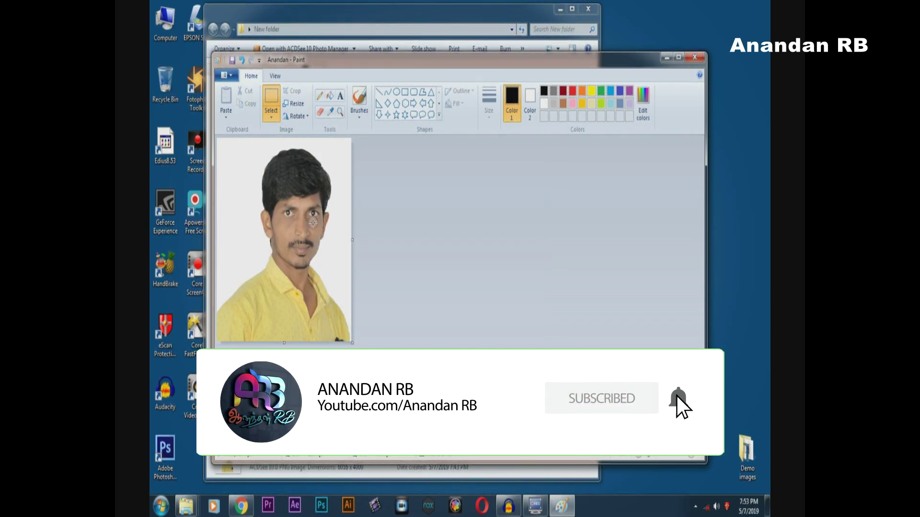
Step: Start saving the cropped portrait as a BMP picture, with 24-bit Bitmap (*.bmp;*.dib) as the file type
left_click(229, 77)
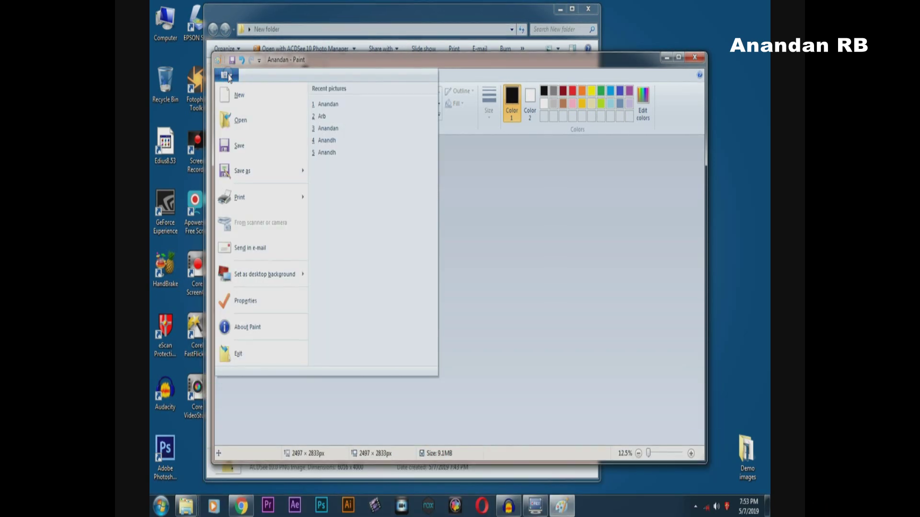
left_click(228, 77)
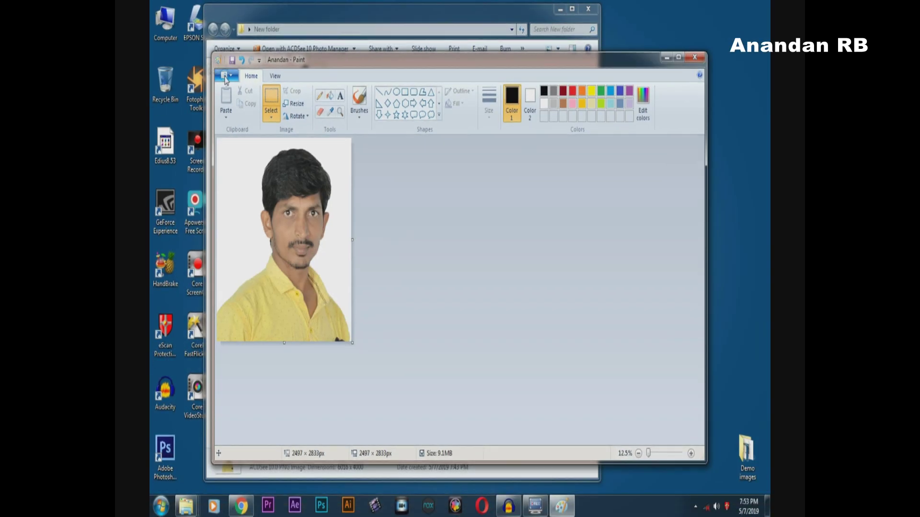
left_click(244, 79)
mouse_move(265, 174)
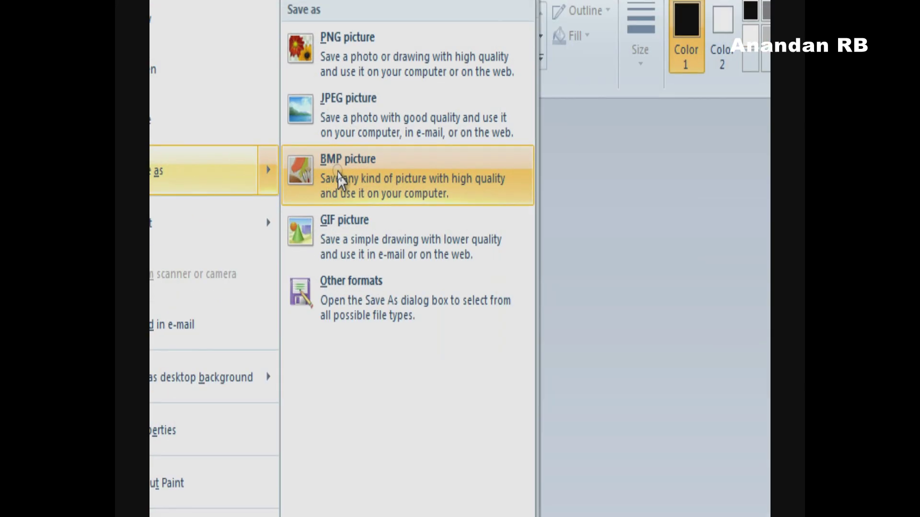
left_click(339, 175)
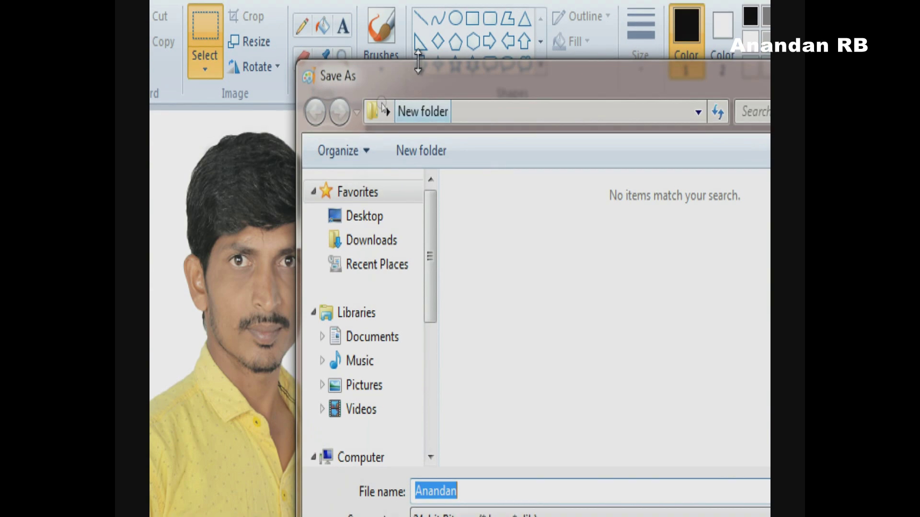
left_click(283, 181)
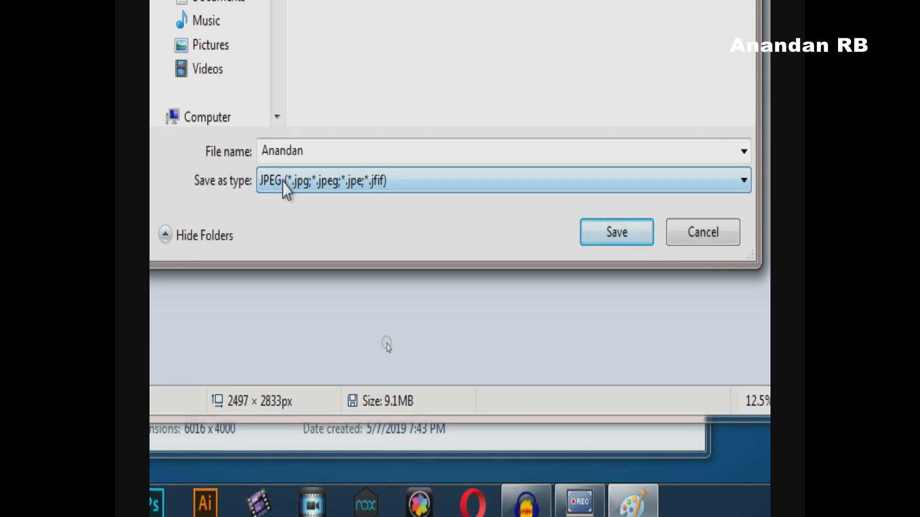
left_click(284, 184)
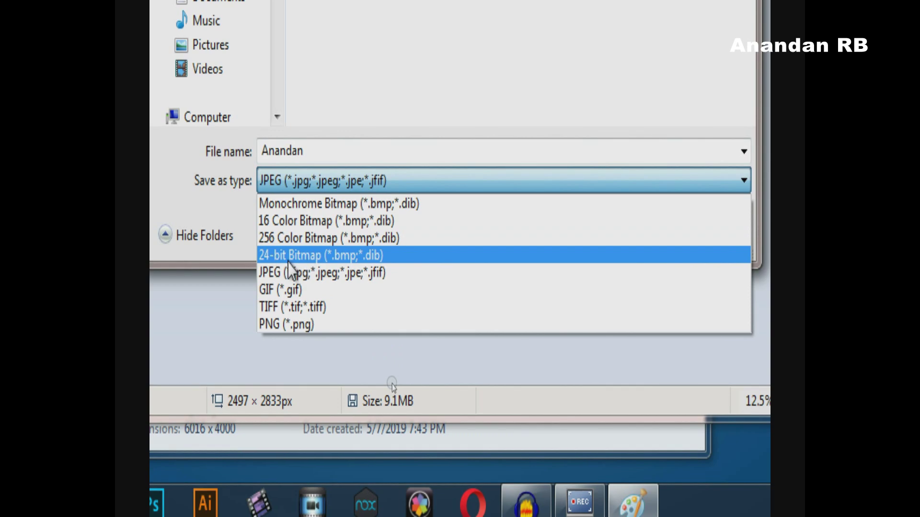
left_click(325, 258)
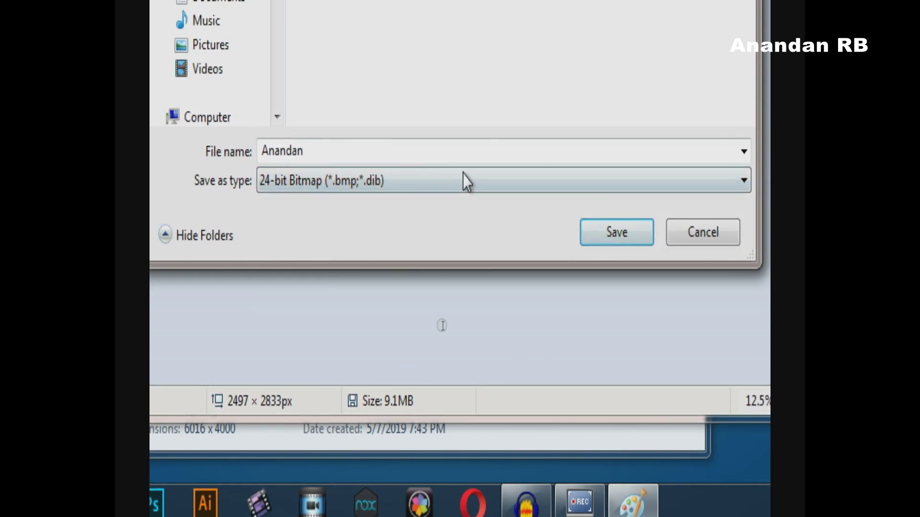
Step: Name the bitmap file A, save it in New folder and accept the loss of transparency
double_click(309, 150)
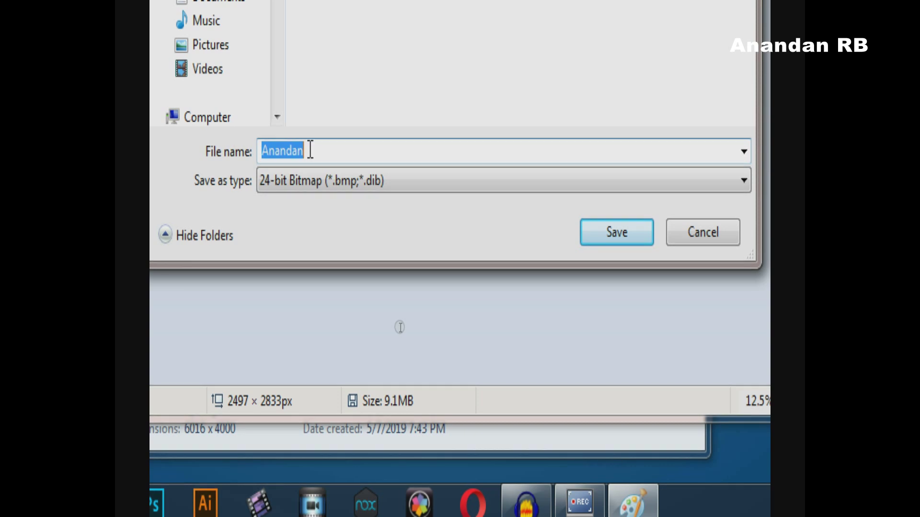
type("a")
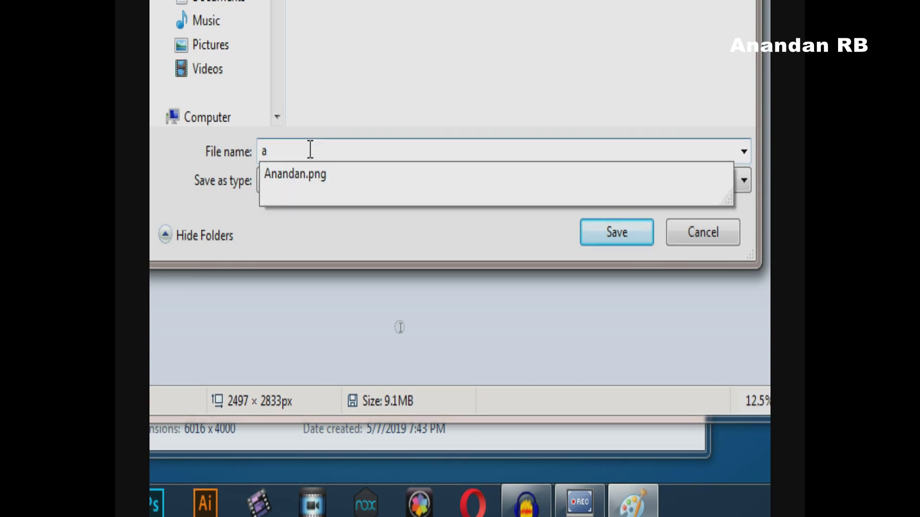
key("BackSpace")
type("A")
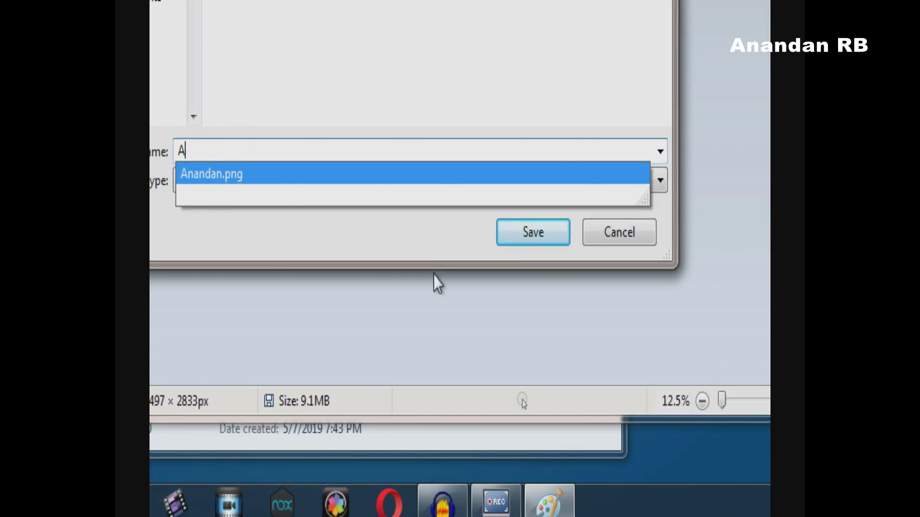
left_click(446, 245)
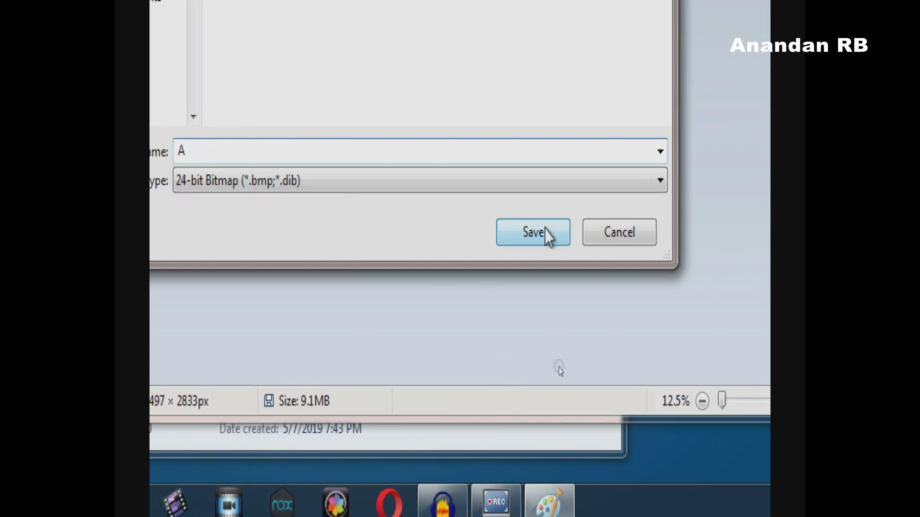
left_click(530, 233)
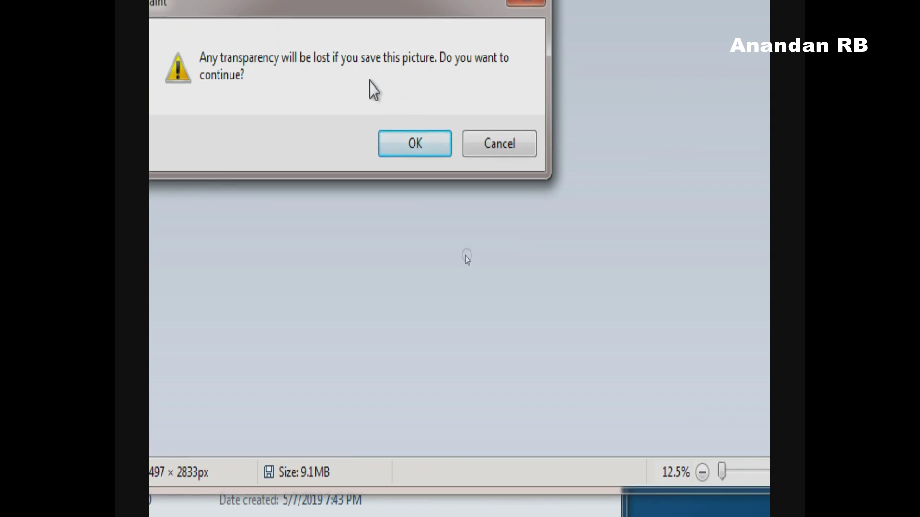
left_click(415, 146)
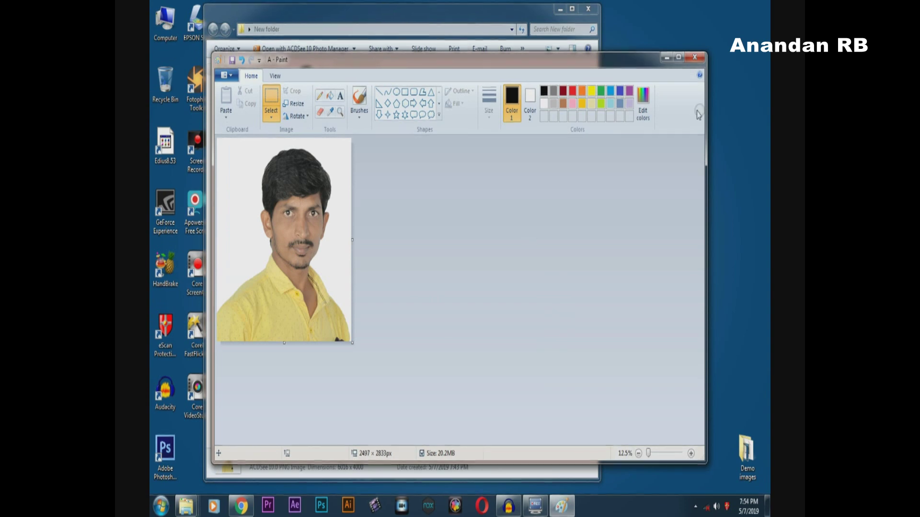
Step: Minimize Paint to return to New folder and clear the file selection there
left_click(666, 57)
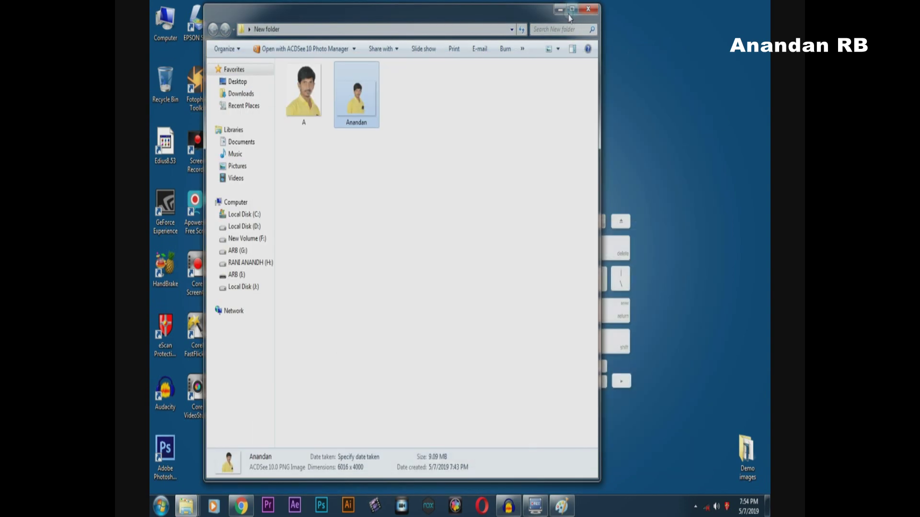
left_click(445, 174)
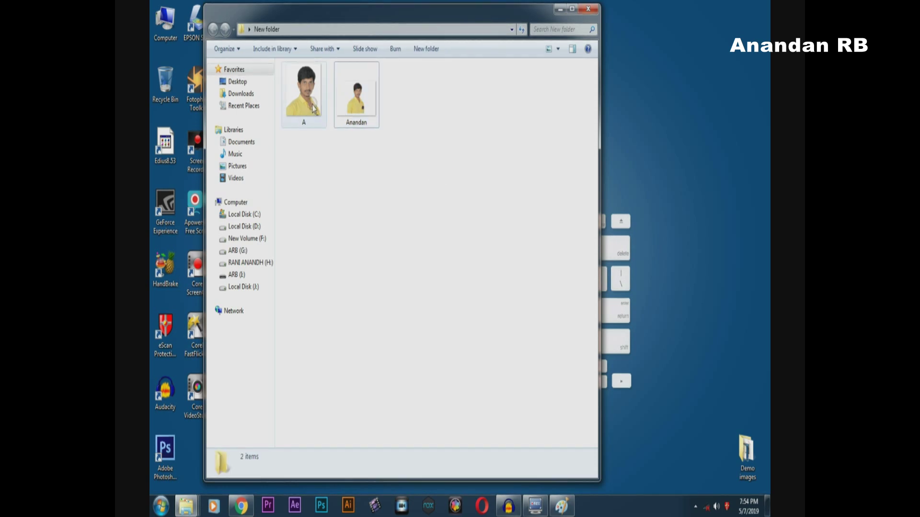
Step: Move the original uncropped portrait PNG from New folder into the Demo images folder on the desktop
left_click_drag(404, 92, 307, 110)
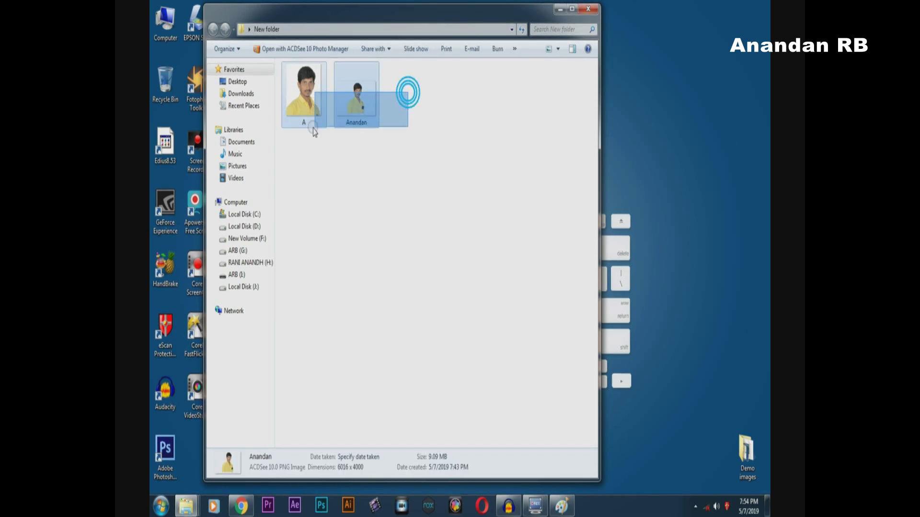
left_click(378, 121)
left_click(366, 109)
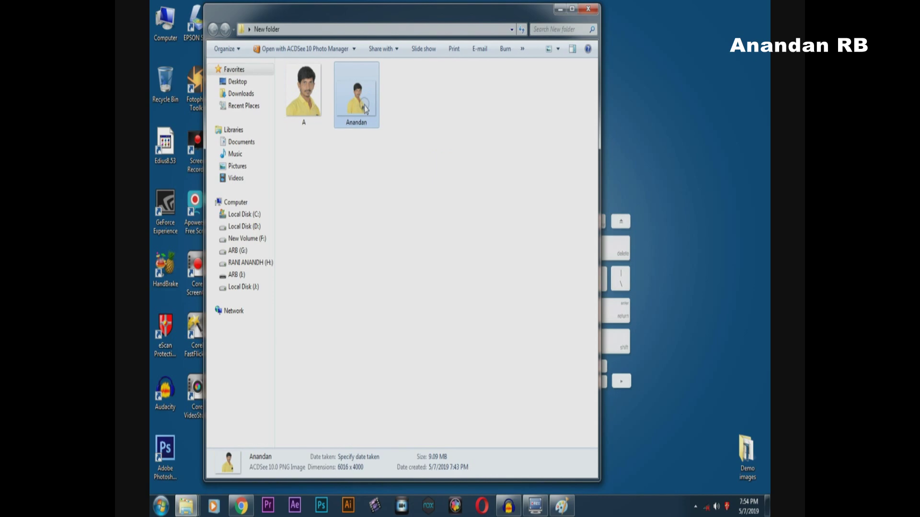
right_click(365, 110)
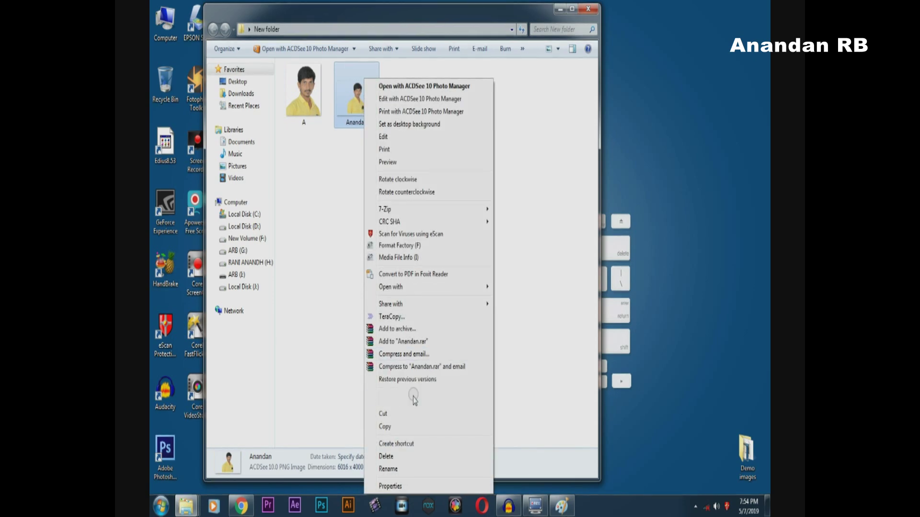
left_click(412, 413)
double_click(748, 448)
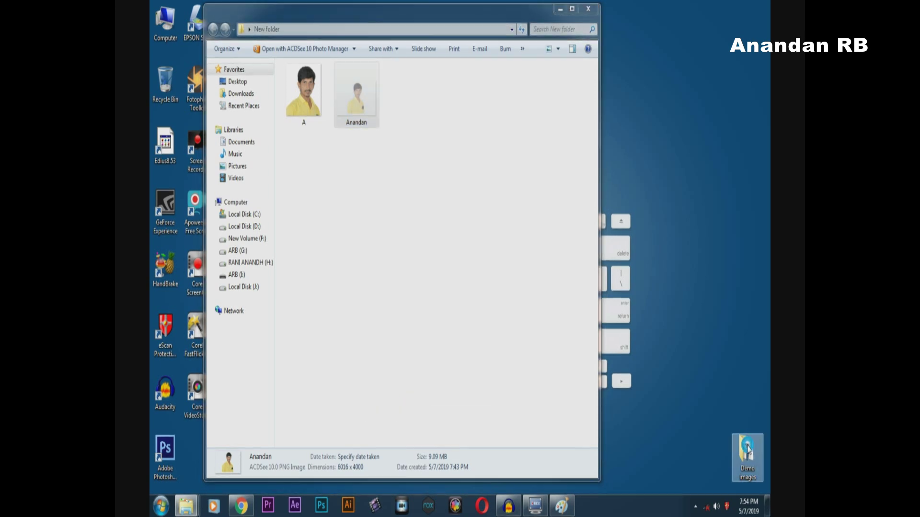
key("ctrl+v")
Step: Close the Demo images and New folder windows to return to the desktop
left_click(596, 7)
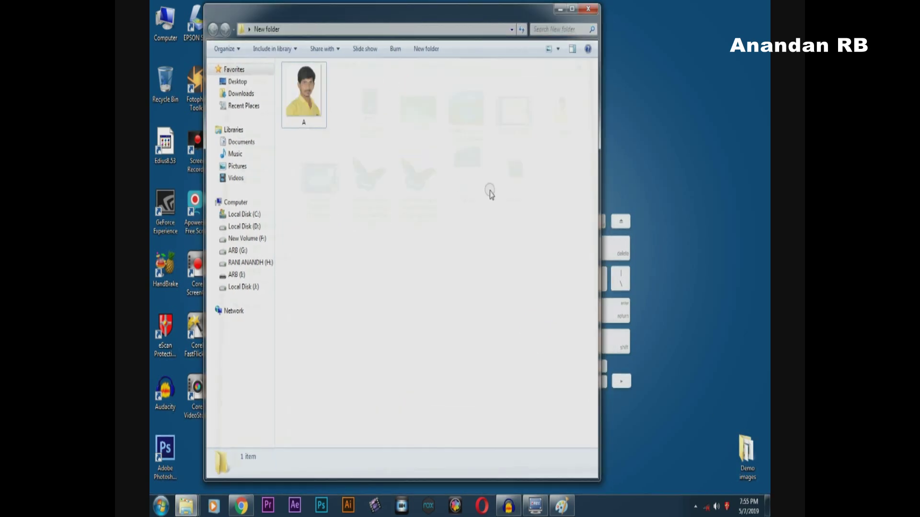
key("alt+F4")
left_click(515, 130)
right_click(514, 132)
left_click(473, 222)
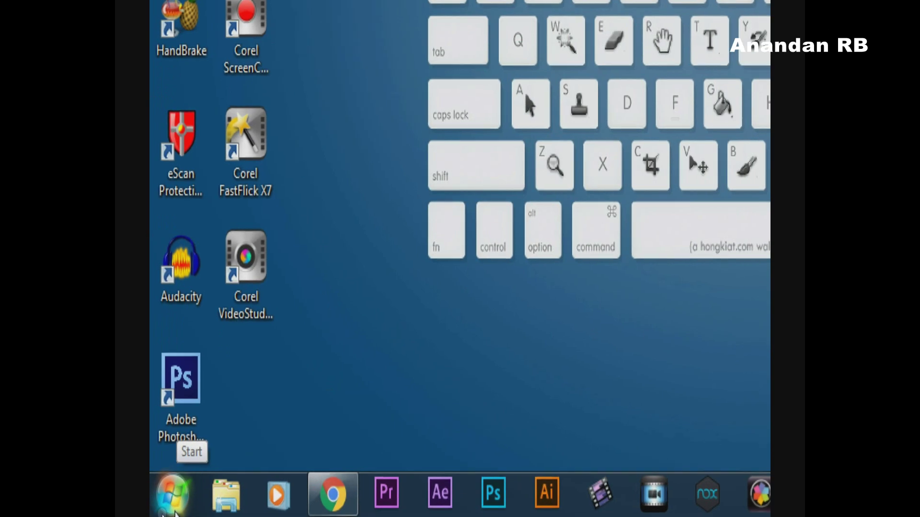
Step: Find Notepad by searching for note, open it, and write the lines [autorun] and icon=A.bmp in the blank document
left_click(162, 510)
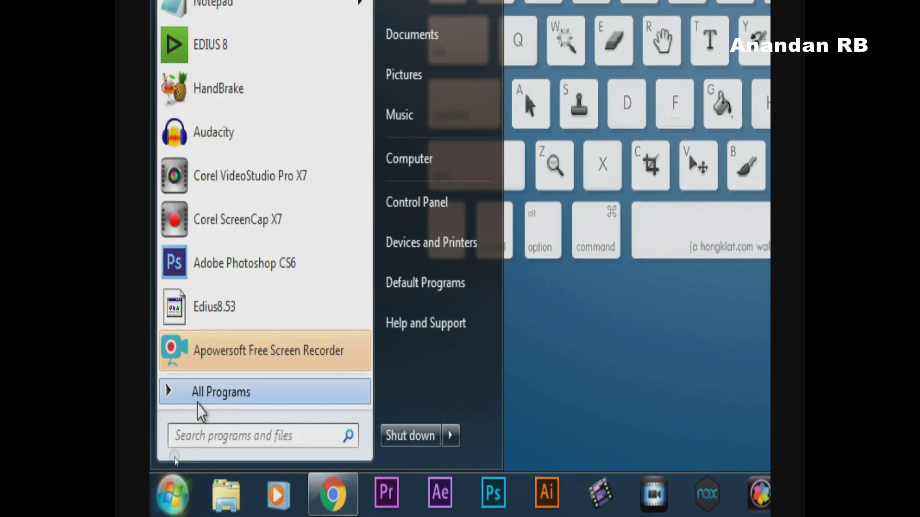
left_click(198, 436)
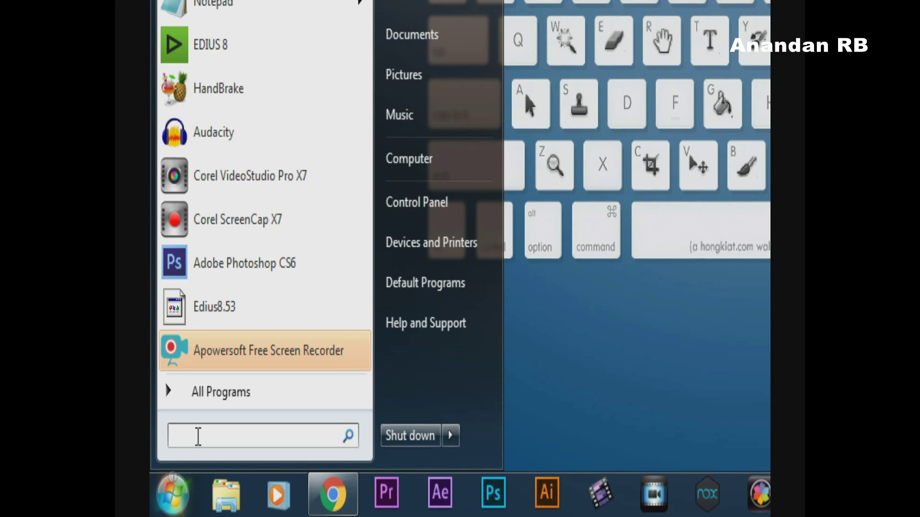
type("note")
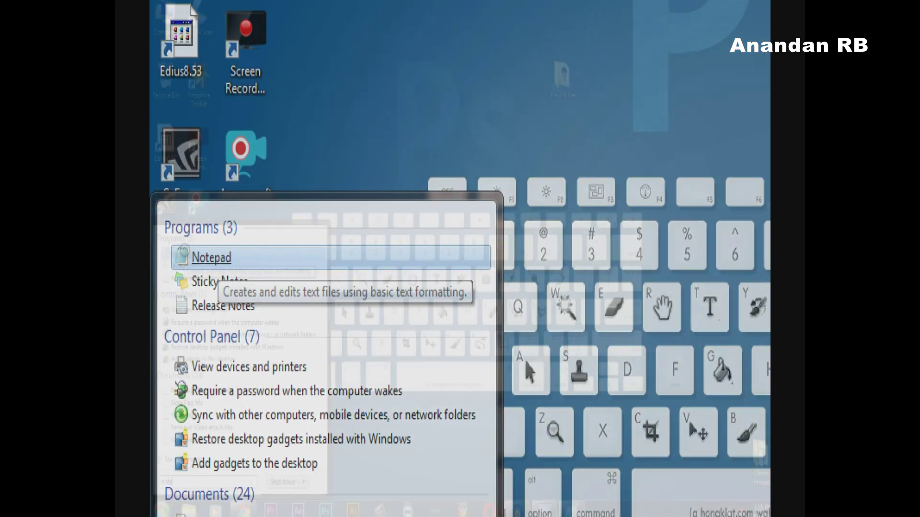
left_click(211, 258)
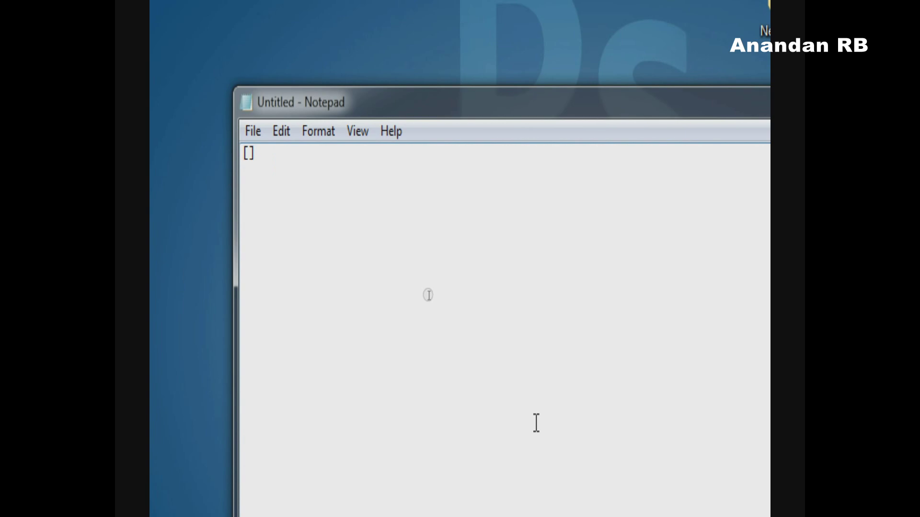
type("uto")
type("run")
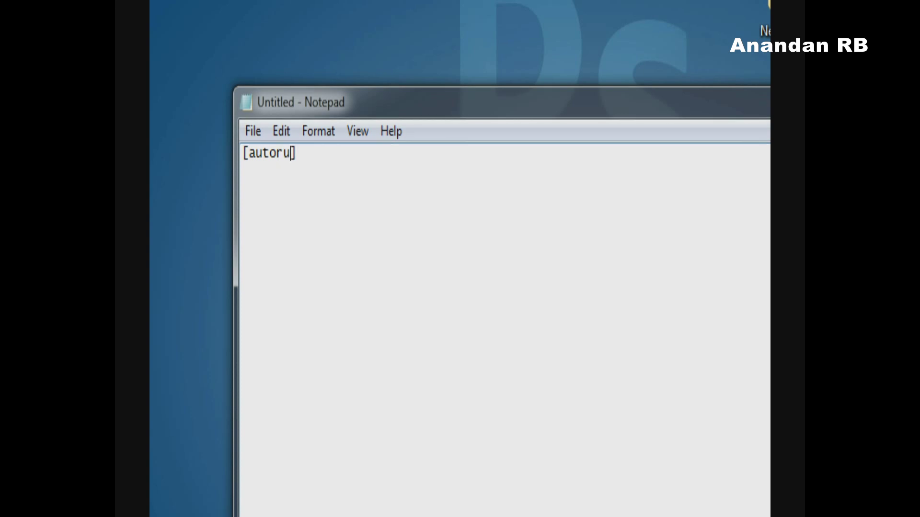
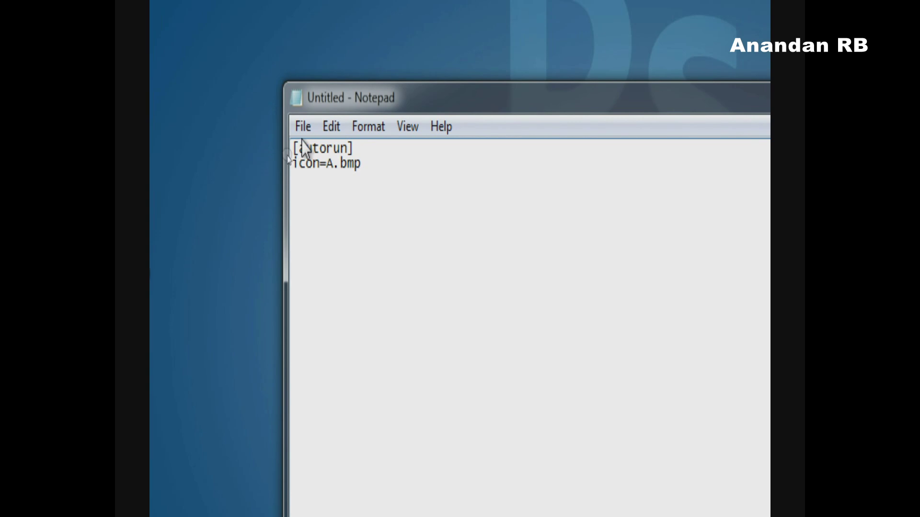
Step: Start saving the text file under a new name, with New folder on the Desktop as the location
left_click(303, 127)
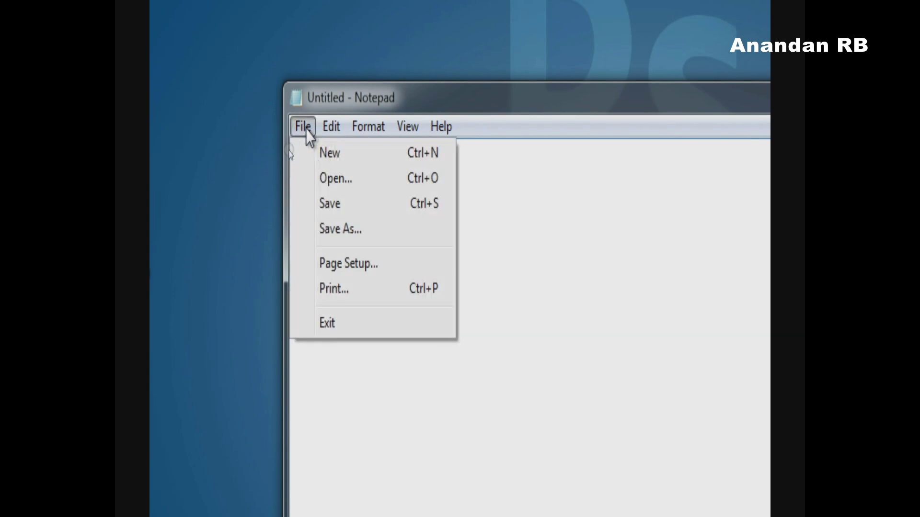
left_click(363, 235)
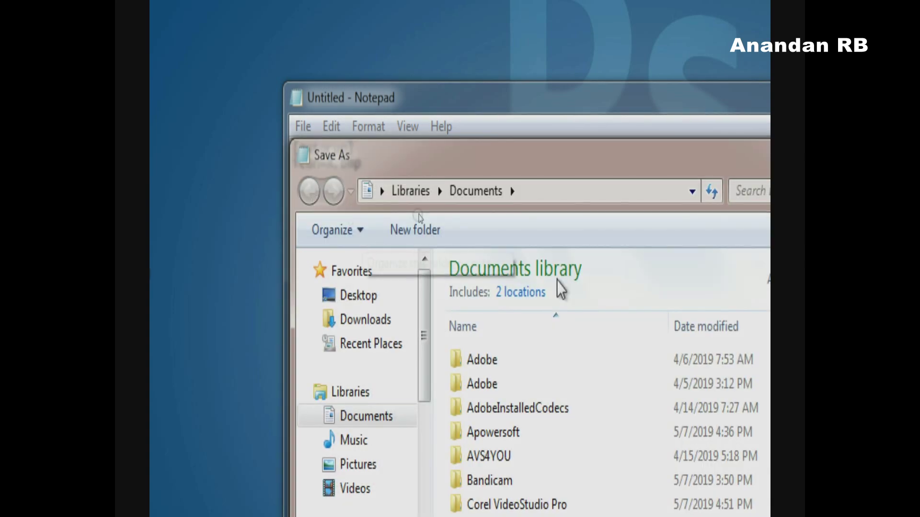
left_click(381, 307)
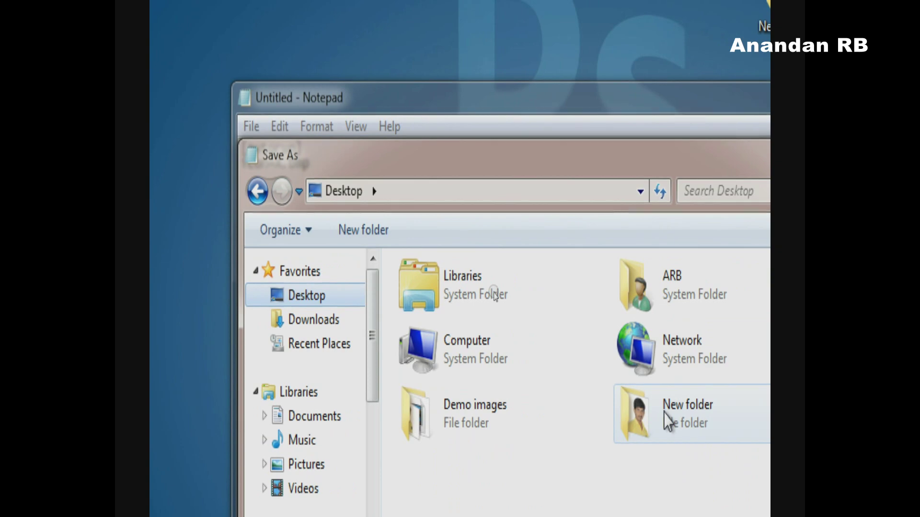
left_click(665, 414)
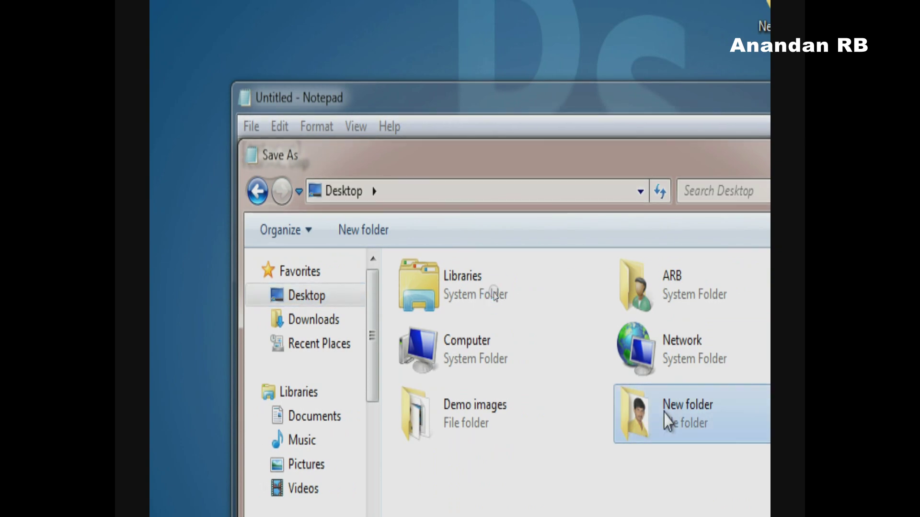
double_click(669, 421)
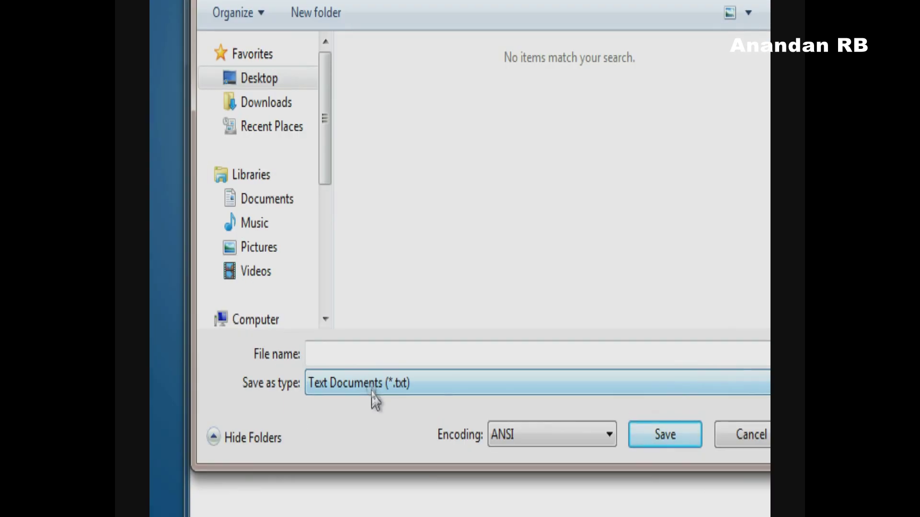
Step: Set the file type to All Files and save the text as a setup information file named autorun
left_click(372, 388)
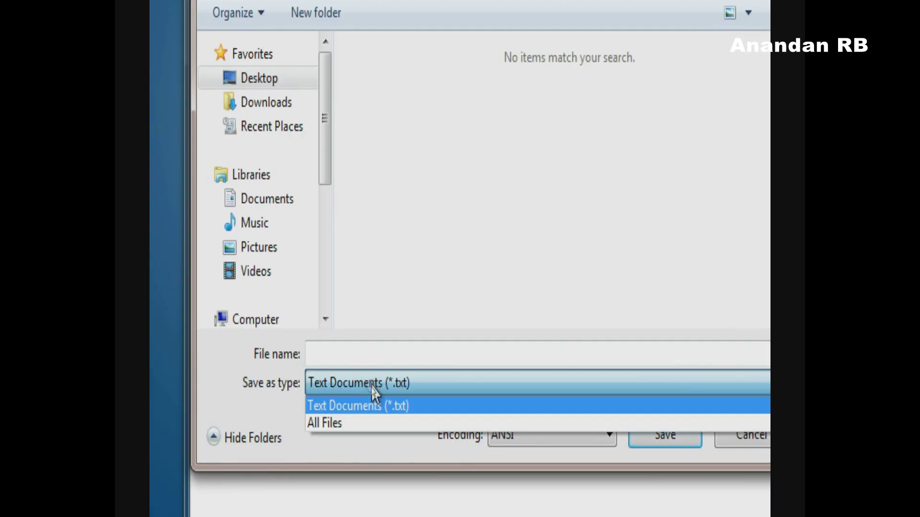
left_click(372, 423)
left_click(358, 354)
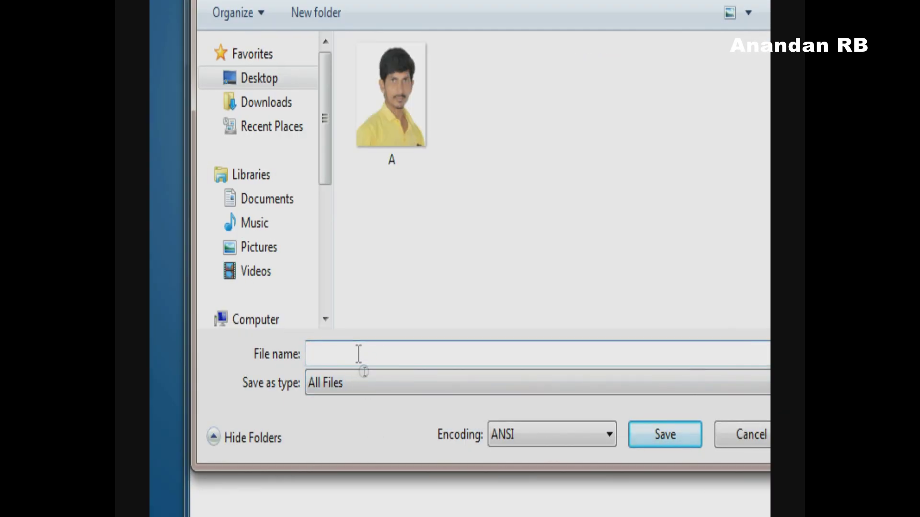
type("auto")
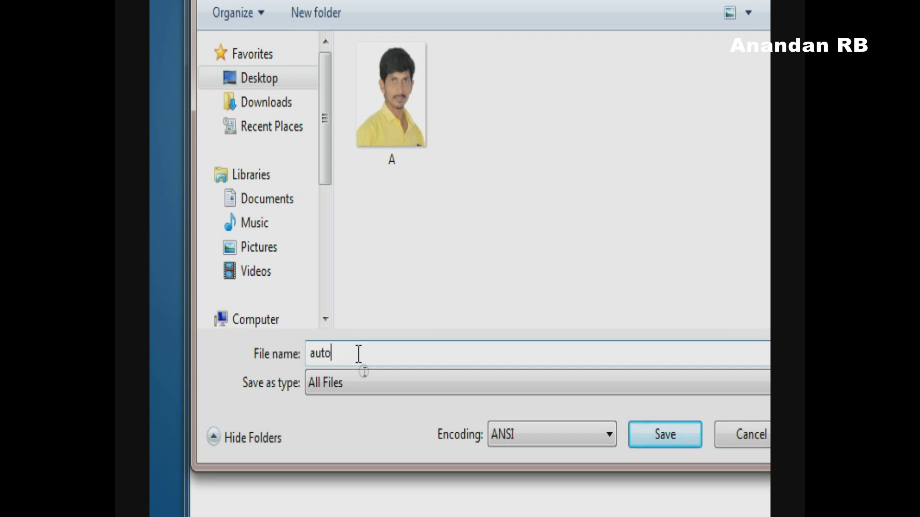
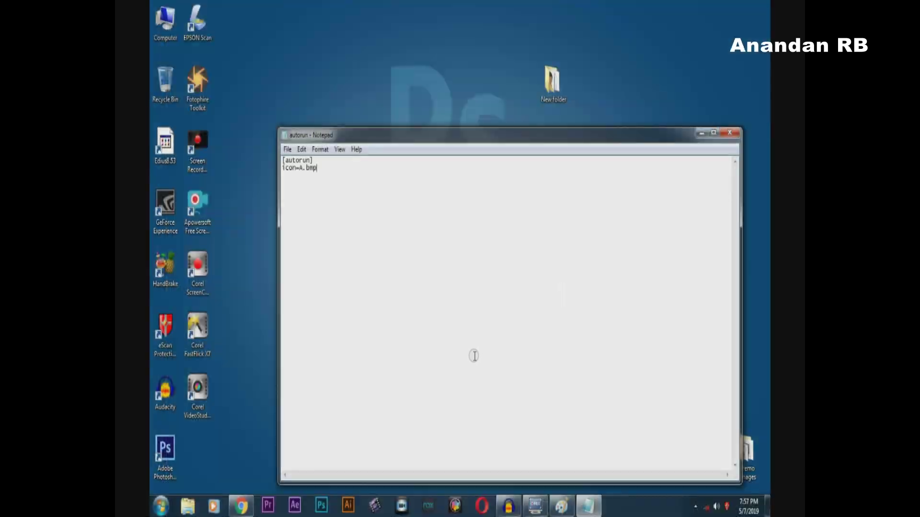
Step: Close Notepad, then copy both the A picture and the autorun file from New folder on the desktop
left_click(730, 133)
double_click(552, 82)
left_click_drag(532, 92, 445, 157)
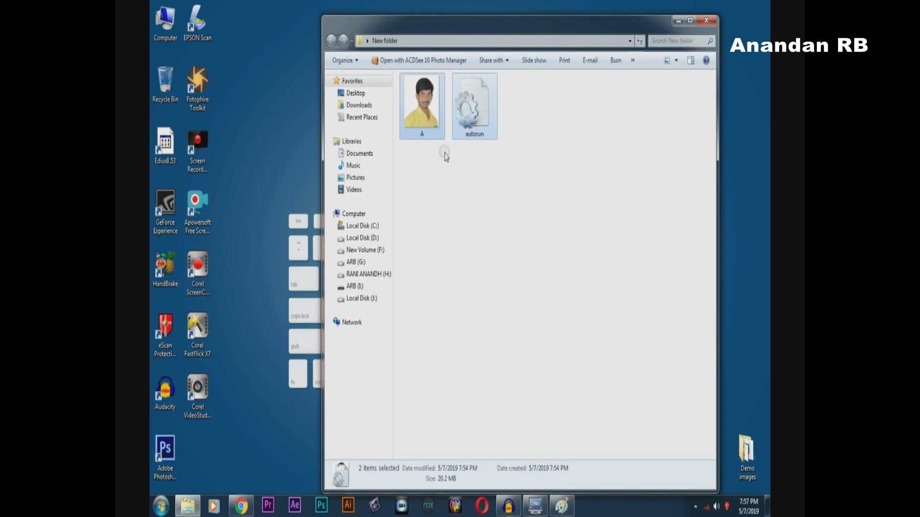
right_click(529, 109)
left_click(518, 90)
left_click_drag(519, 90, 414, 160)
right_click(428, 115)
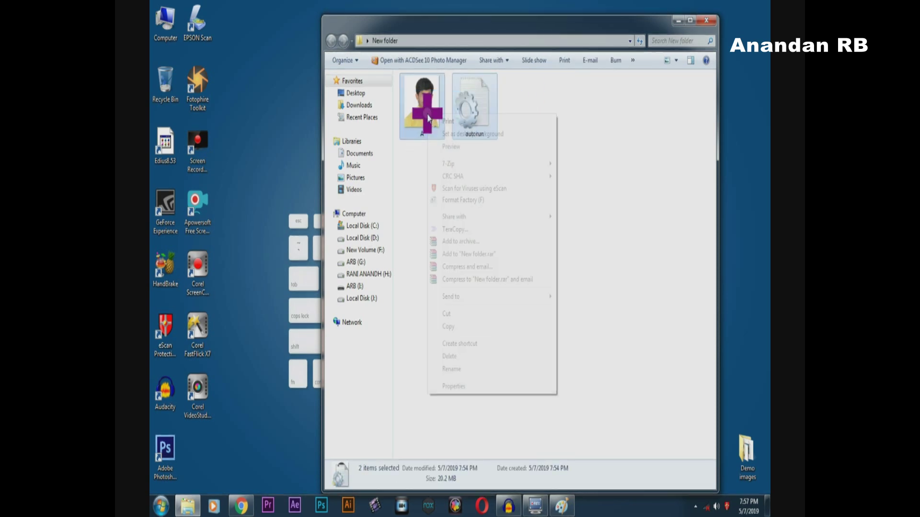
left_click(454, 328)
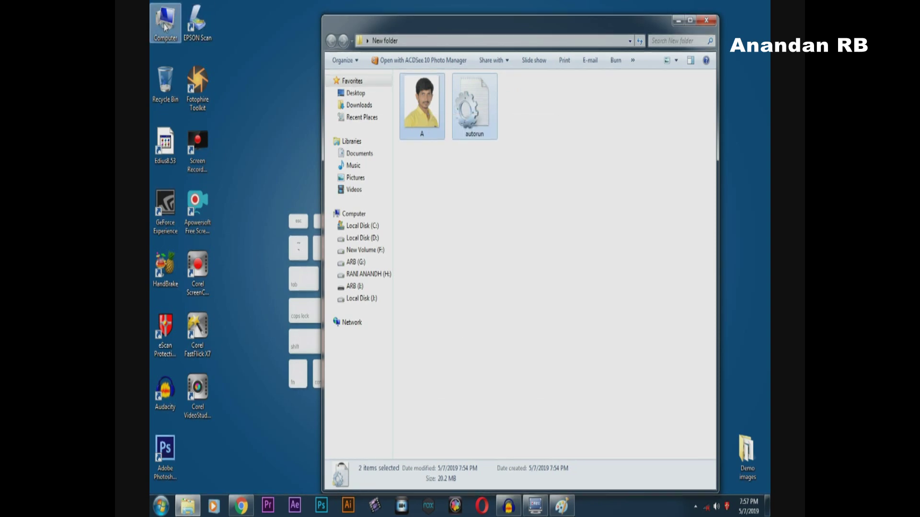
Step: Paste the A picture and the autorun file into the removable drive ARB (I:) and refresh its contents
left_click(353, 287)
right_click(460, 165)
left_click(492, 245)
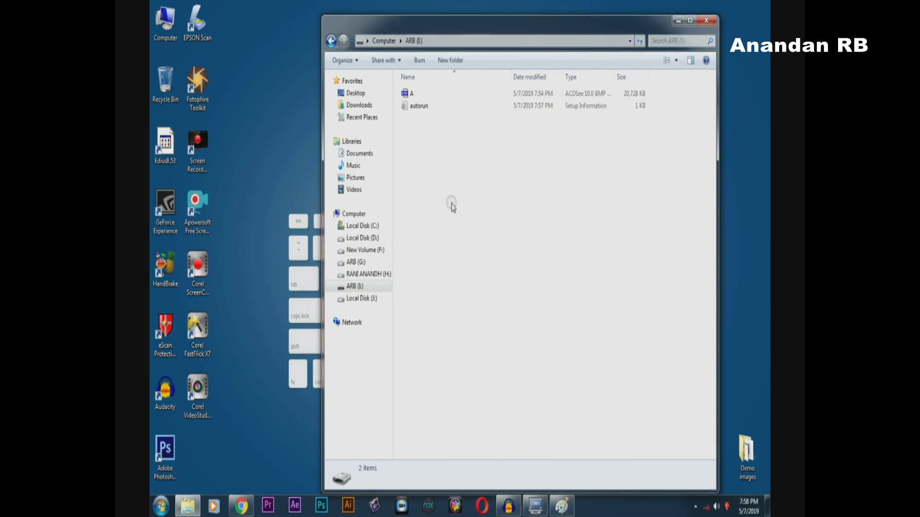
right_click(451, 190)
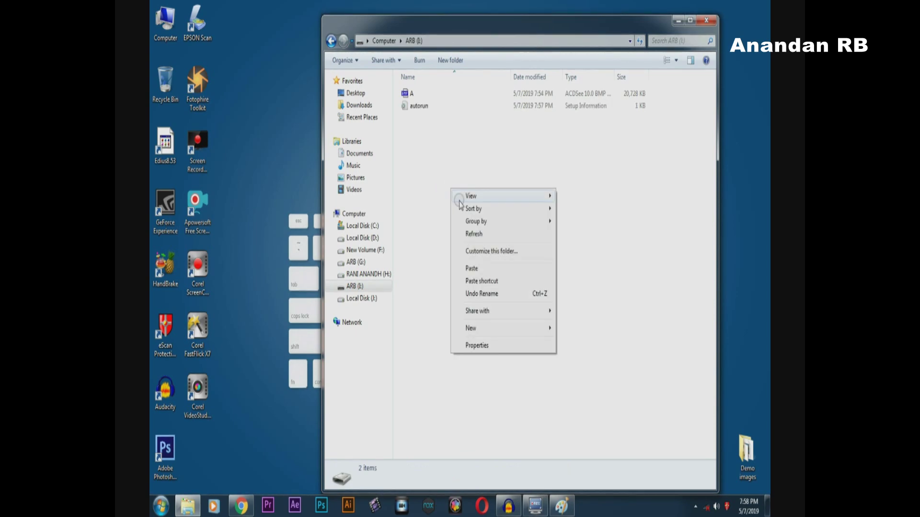
left_click(473, 235)
right_click(444, 180)
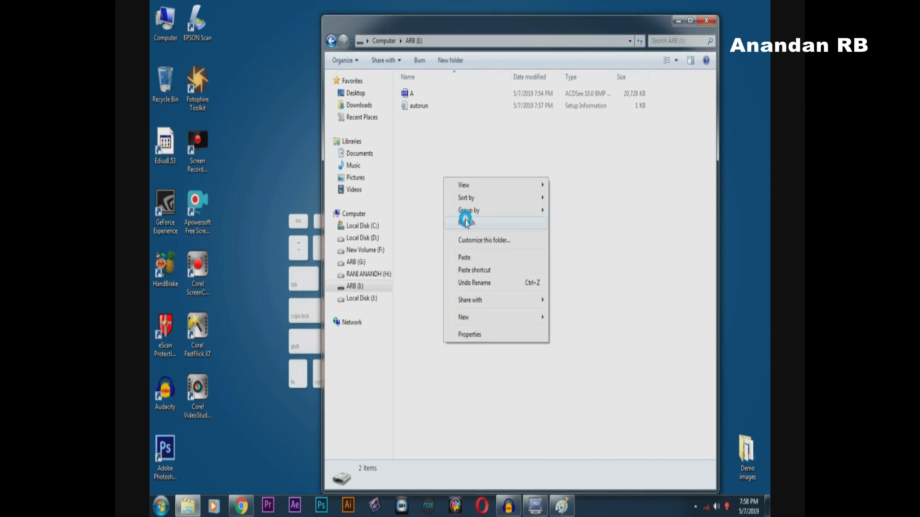
left_click(465, 223)
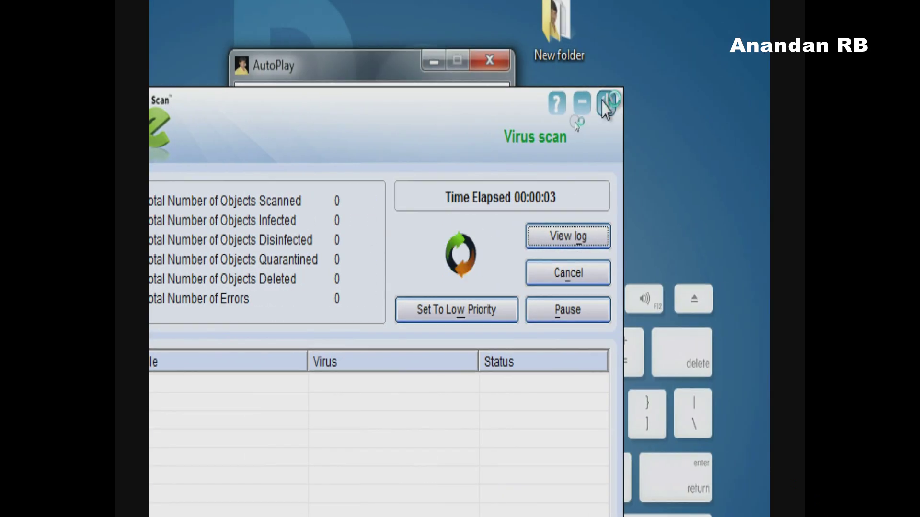
Step: Cancel and close the virus scan of the reconnected drive, and dismiss the AutoPlay window
left_click(604, 103)
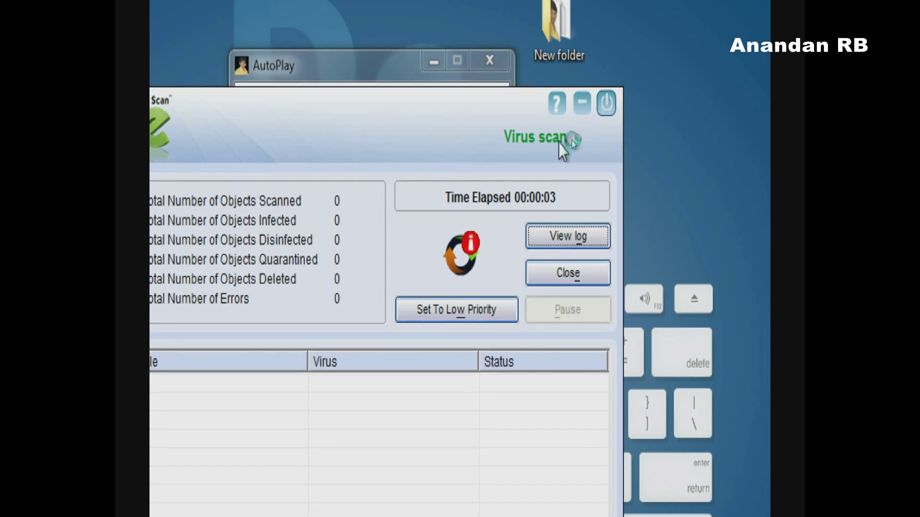
left_click(608, 103)
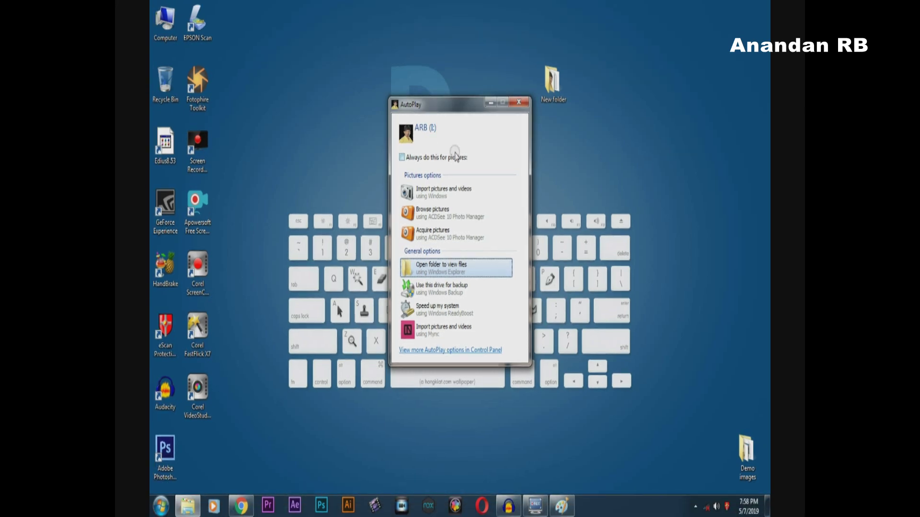
left_click(518, 102)
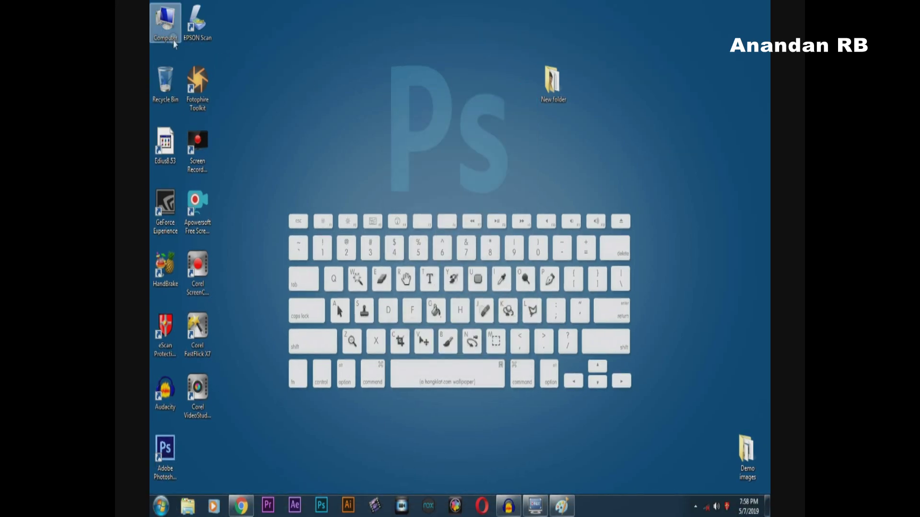
Step: Open Computer to check the icon of the removable drive ARB (I:), and close the window again
double_click(166, 28)
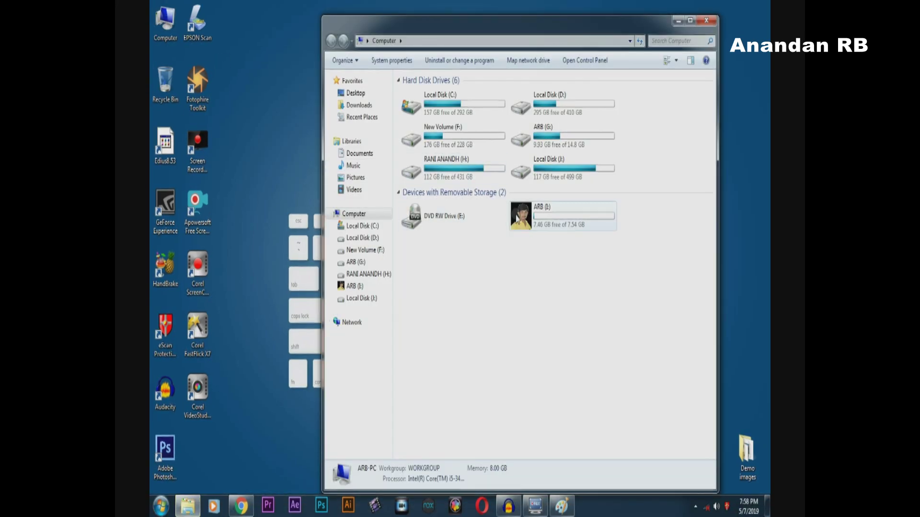
mouse_move(530, 221)
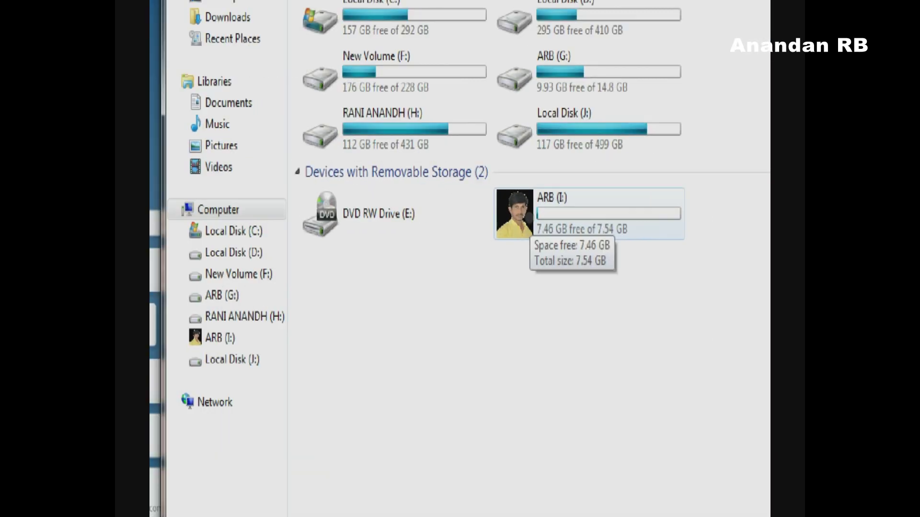
left_click_drag(485, 180, 705, 246)
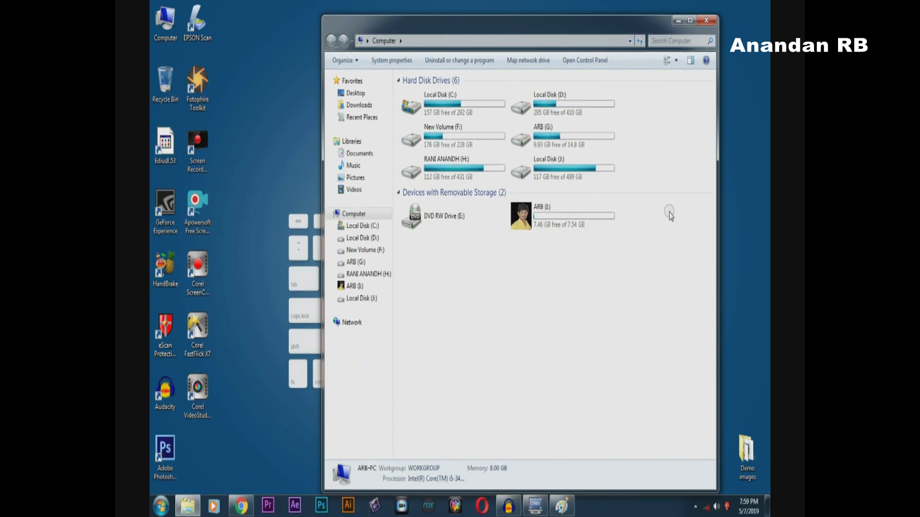
left_click(707, 20)
right_click(632, 69)
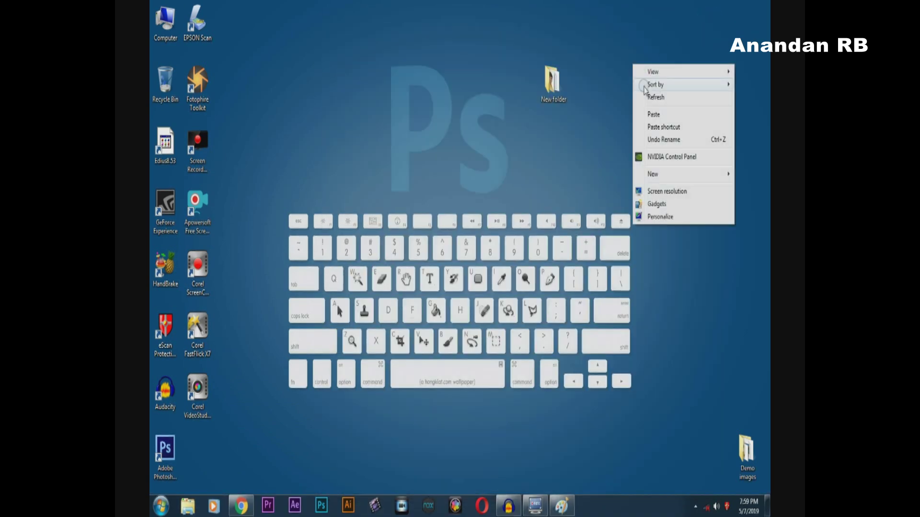